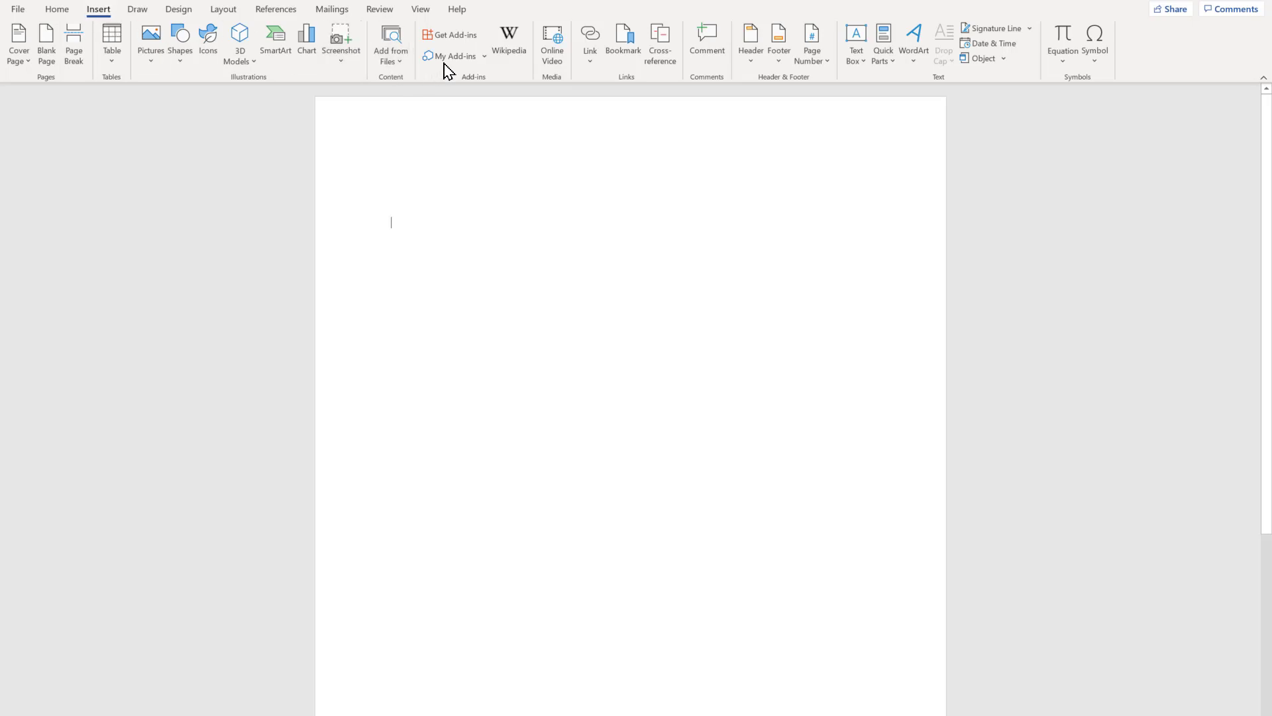
# Search the Office Add-ins store for "QR" and add the QR4Office add-in, accepting its license terms.
pyautogui.click(486, 59)
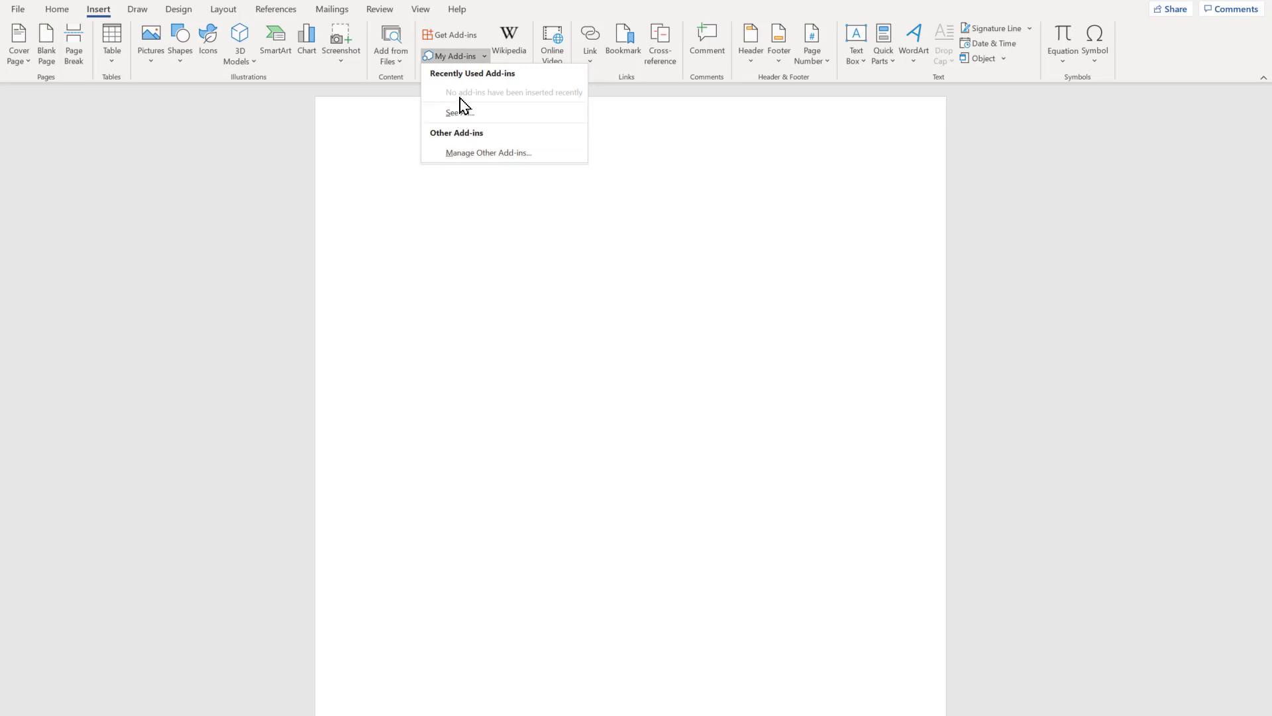
pyautogui.click(464, 39)
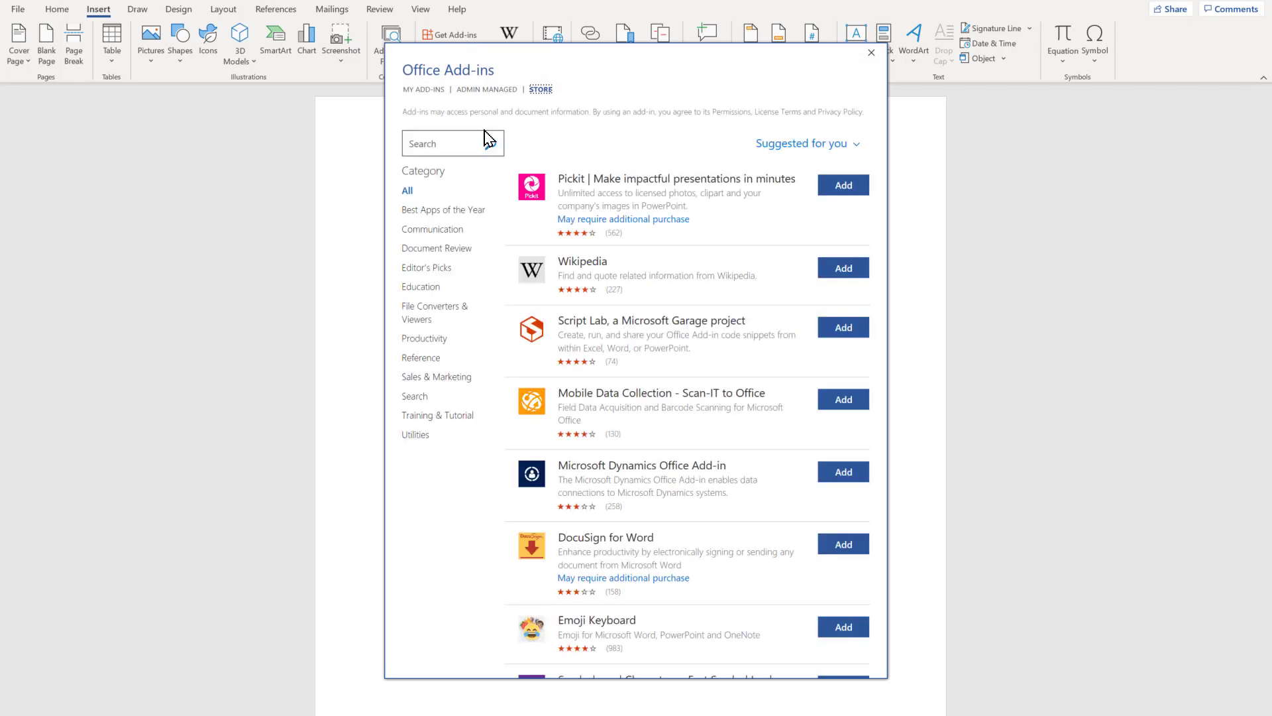
pyautogui.click(442, 139)
pyautogui.write('QR')
pyautogui.click(492, 147)
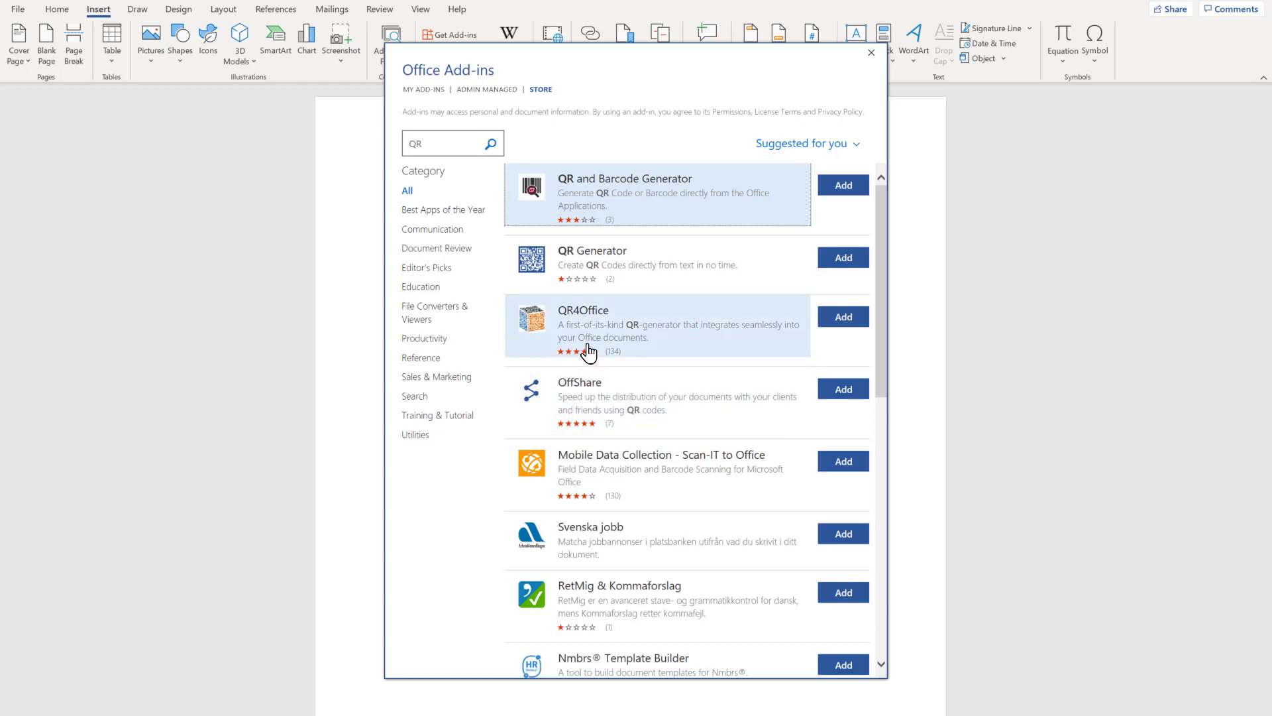
pyautogui.click(845, 319)
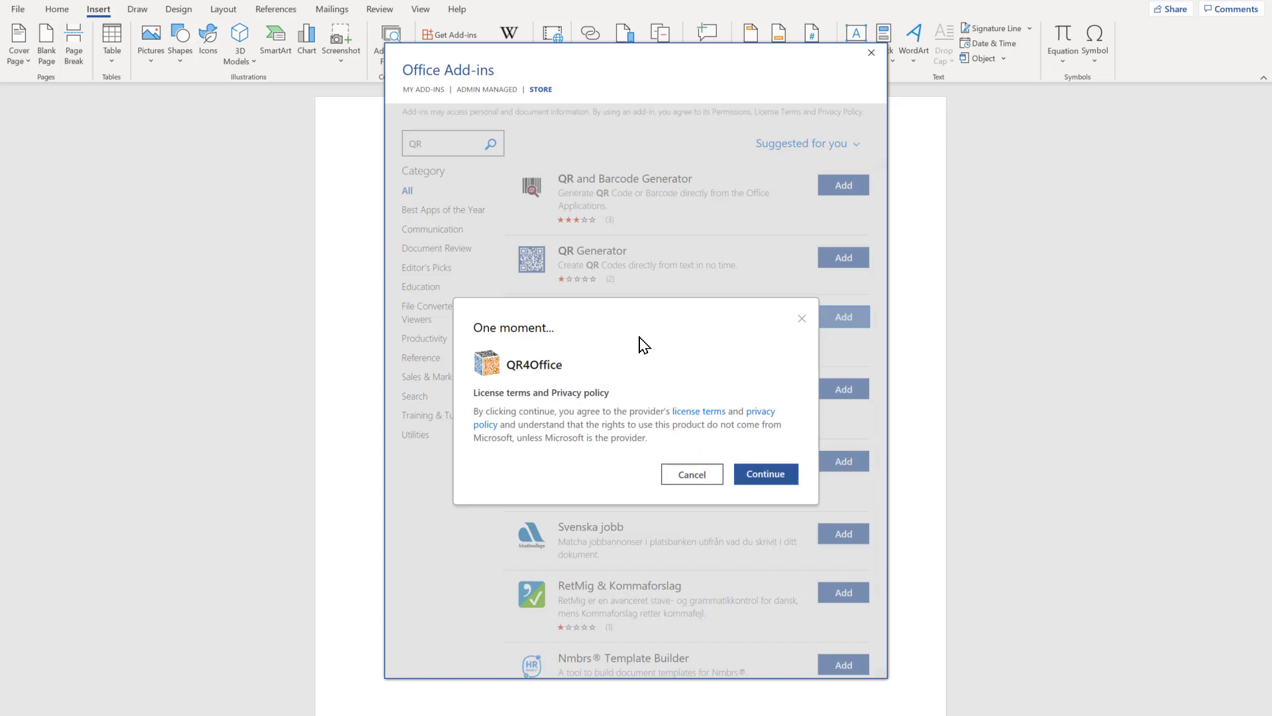
pyautogui.click(765, 478)
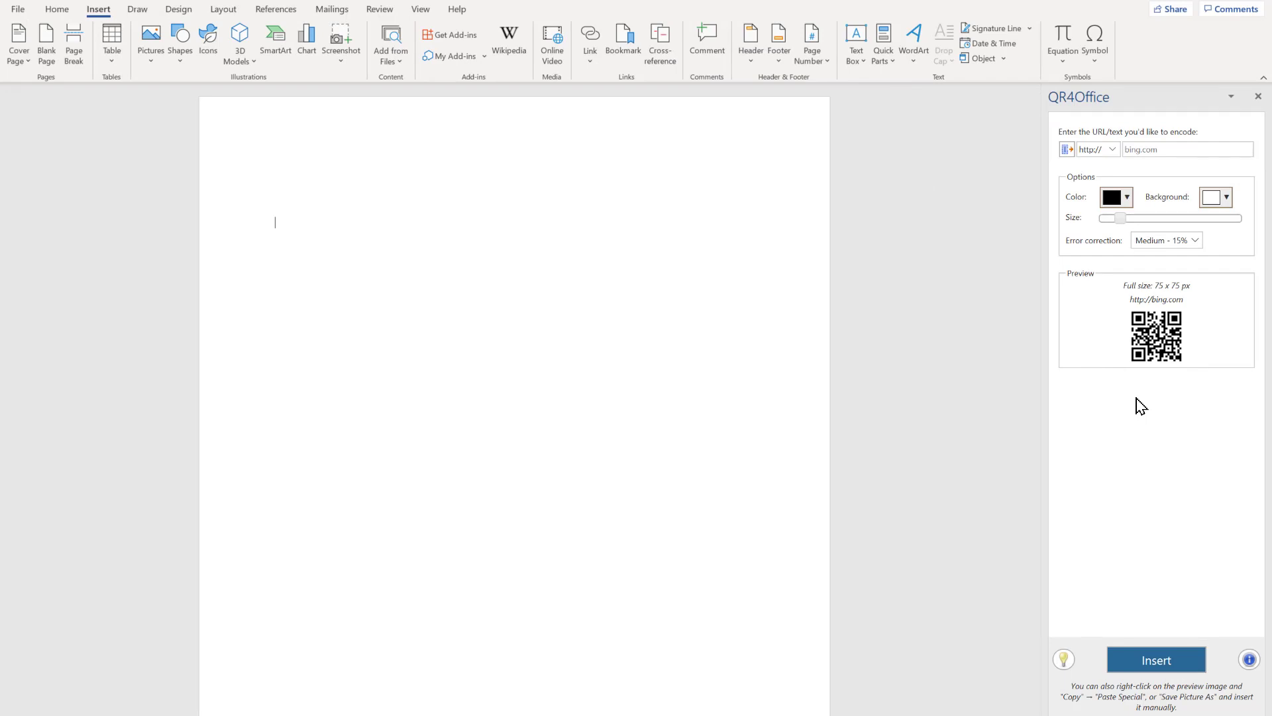
pyautogui.click(1155, 153)
pyautogui.write('obser')
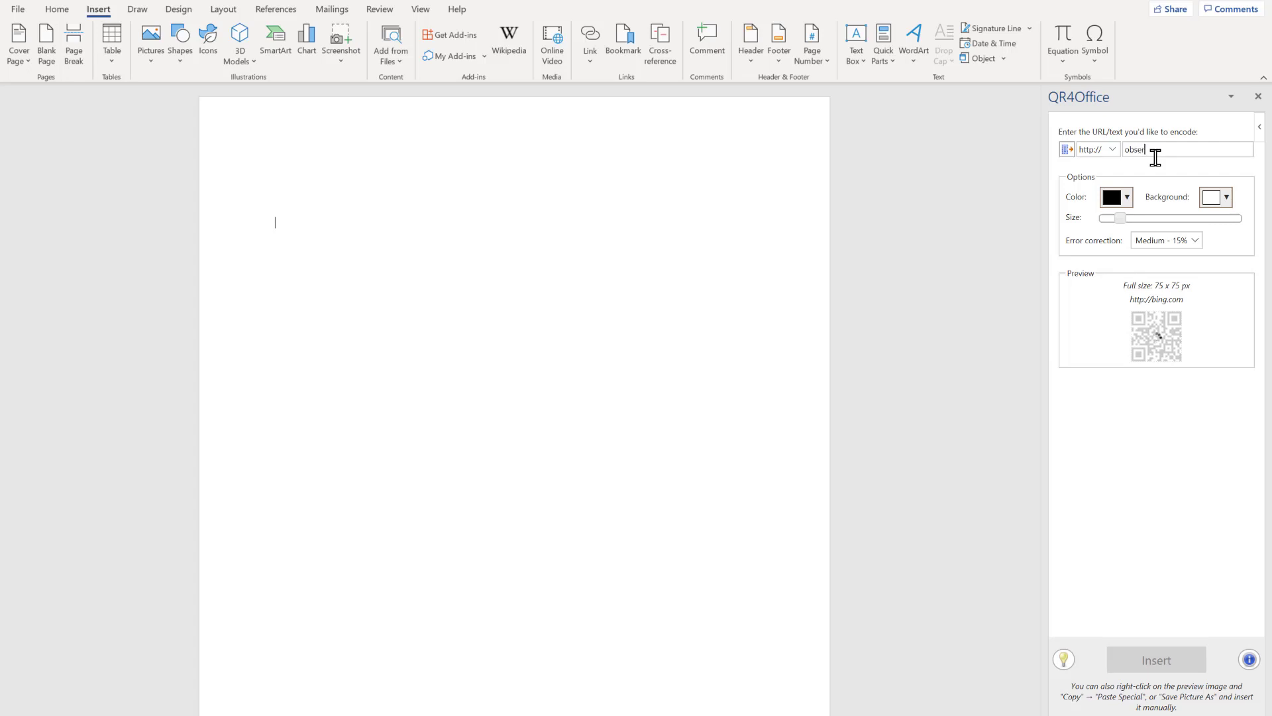
pyautogui.write('vervoice.com')
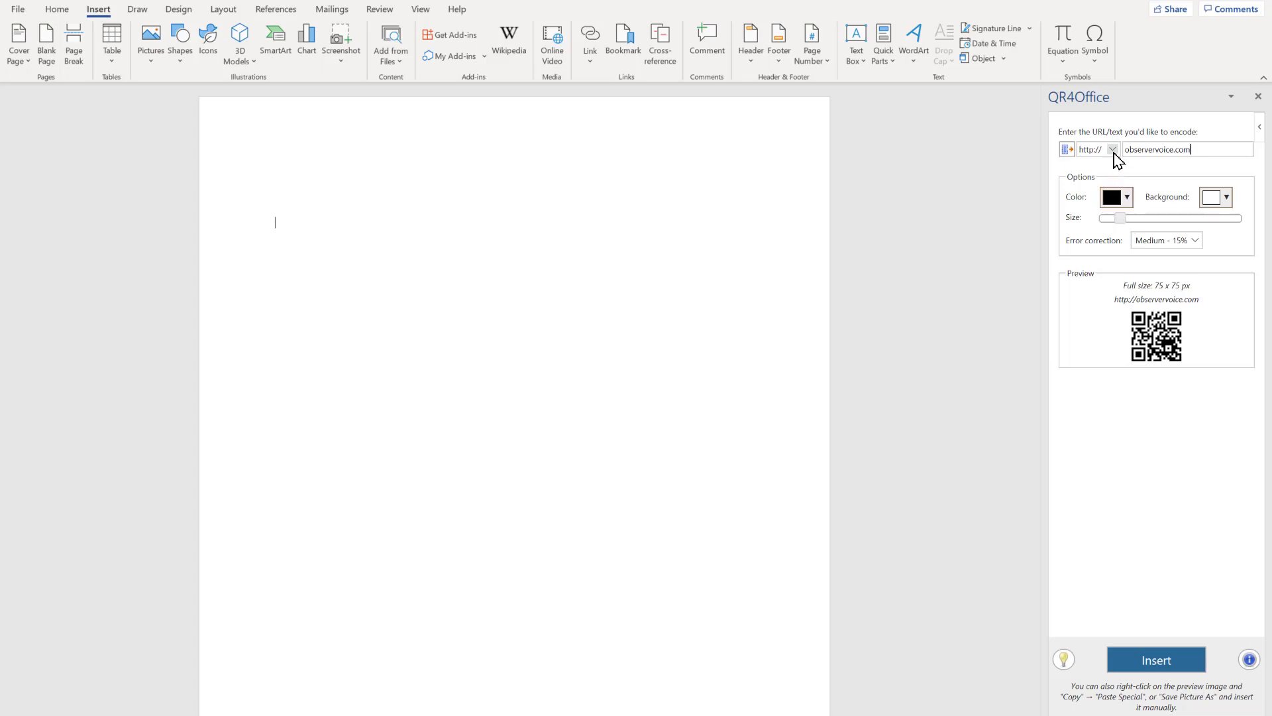
pyautogui.click(1113, 149)
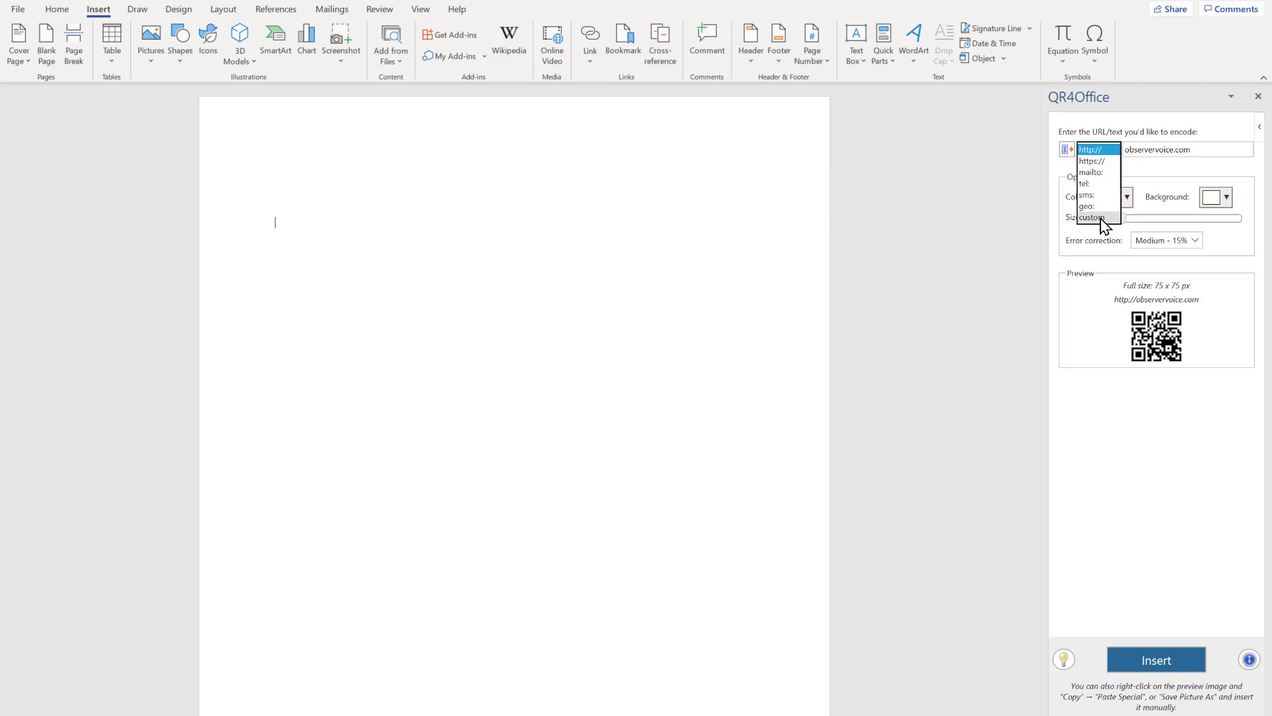
pyautogui.click(1138, 409)
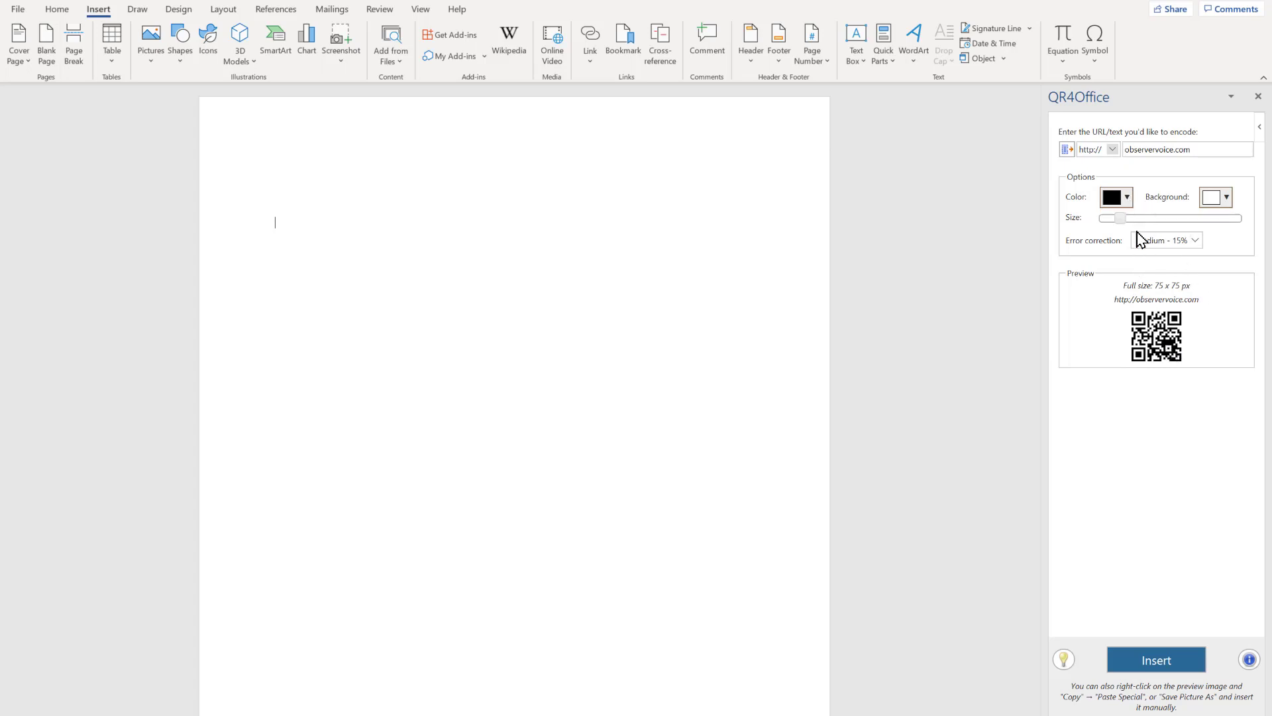
pyautogui.click(1168, 660)
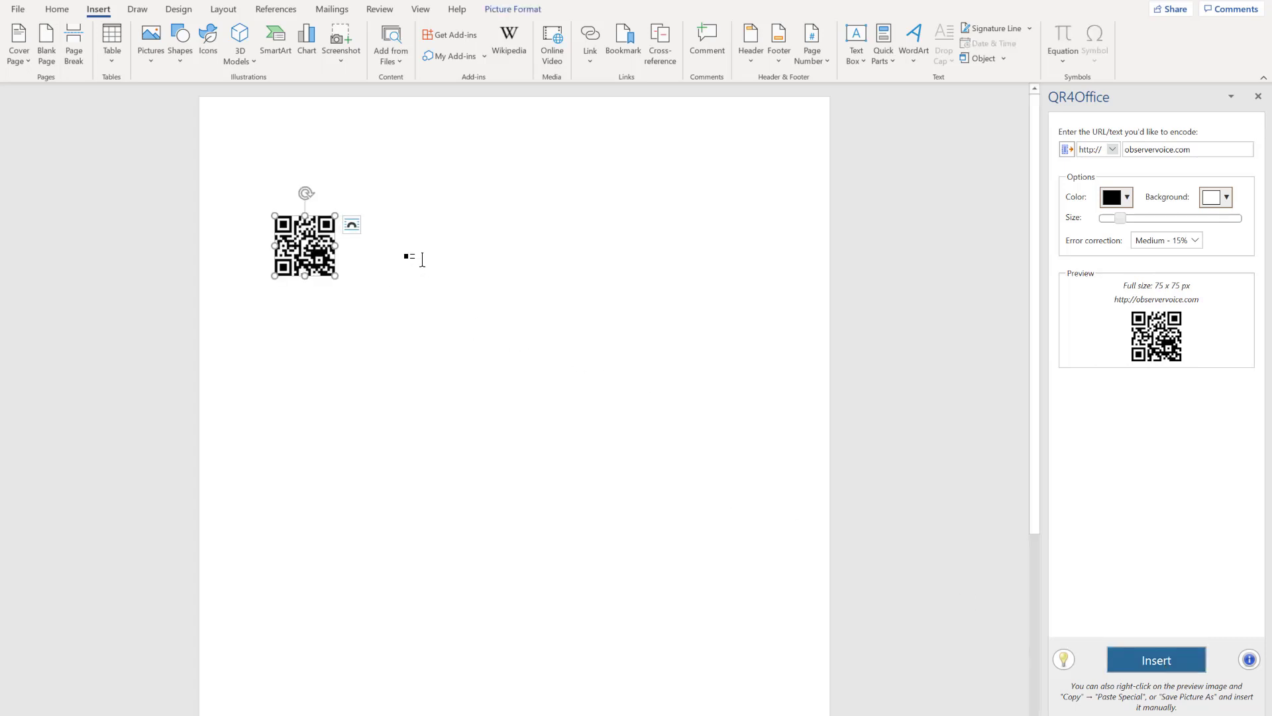
# Insert a second QR code on a new line below the first, in blue on a yellow background at 225 x 225 px.
pyautogui.click(383, 276)
pyautogui.press('Return')
pyautogui.press('Return')
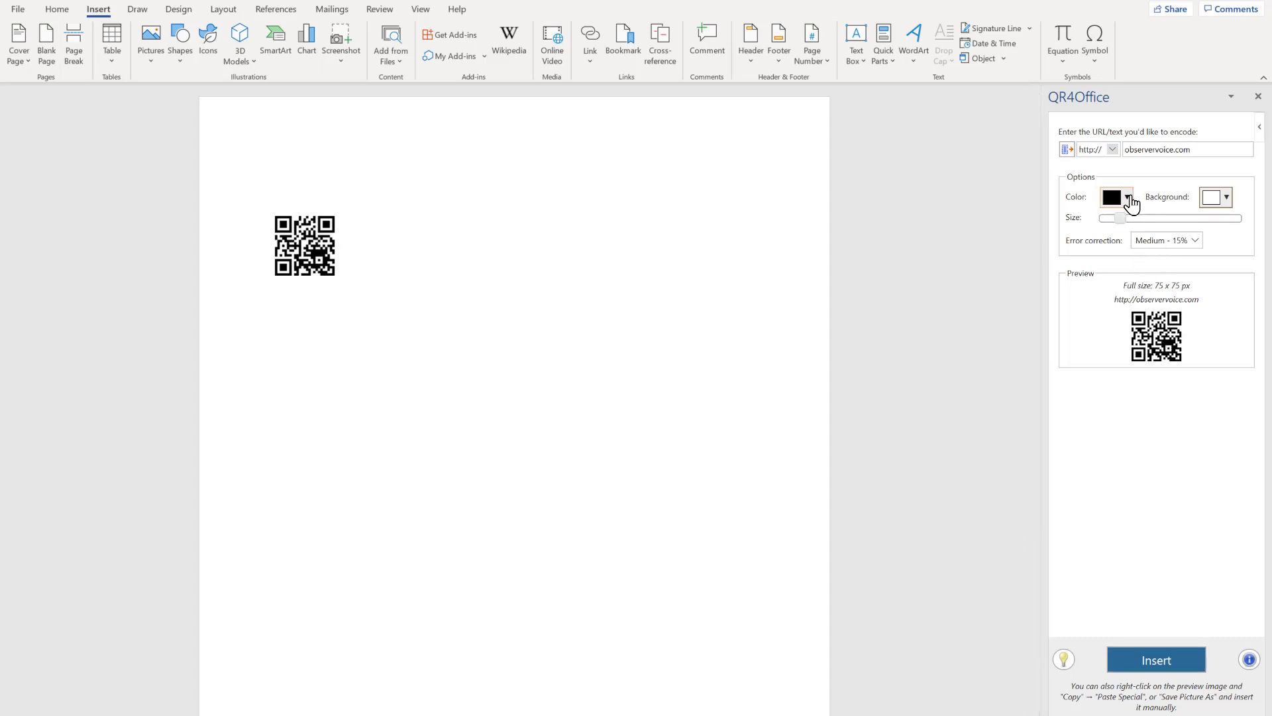
pyautogui.click(1127, 197)
pyautogui.click(1206, 237)
pyautogui.click(1226, 197)
pyautogui.click(1252, 240)
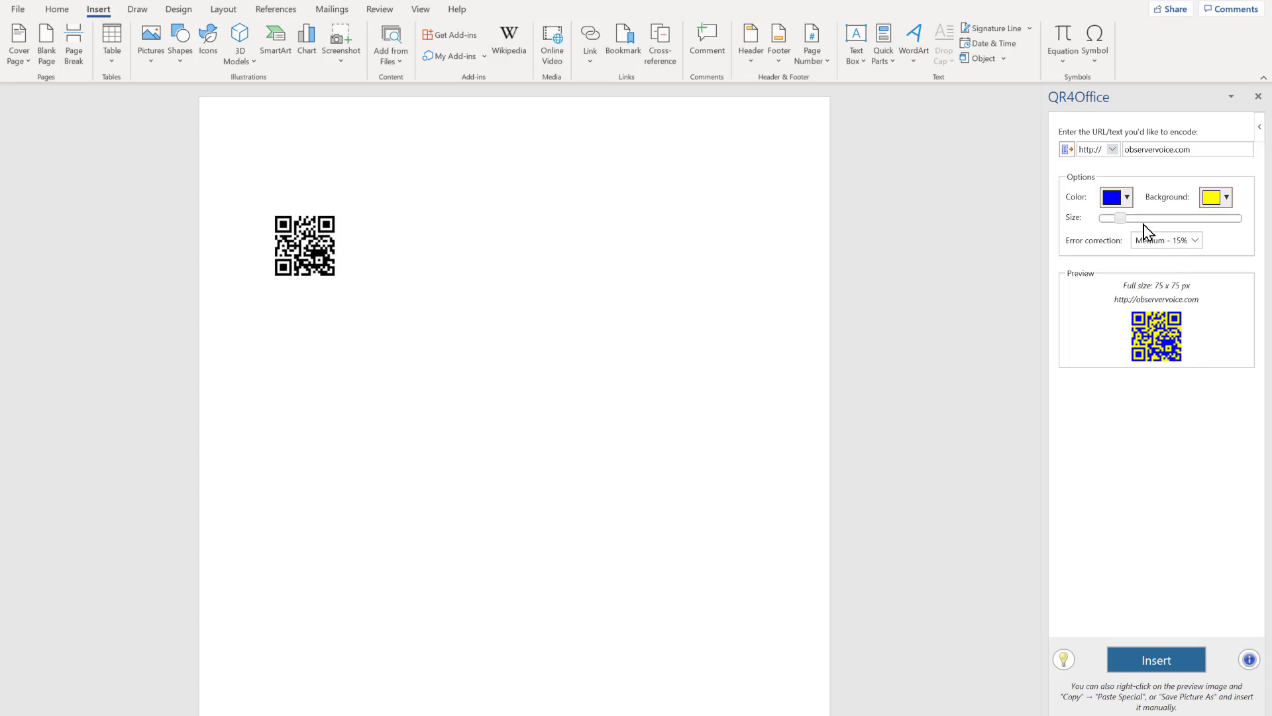
pyautogui.moveTo(1136, 219); pyautogui.dragTo(1176, 221)
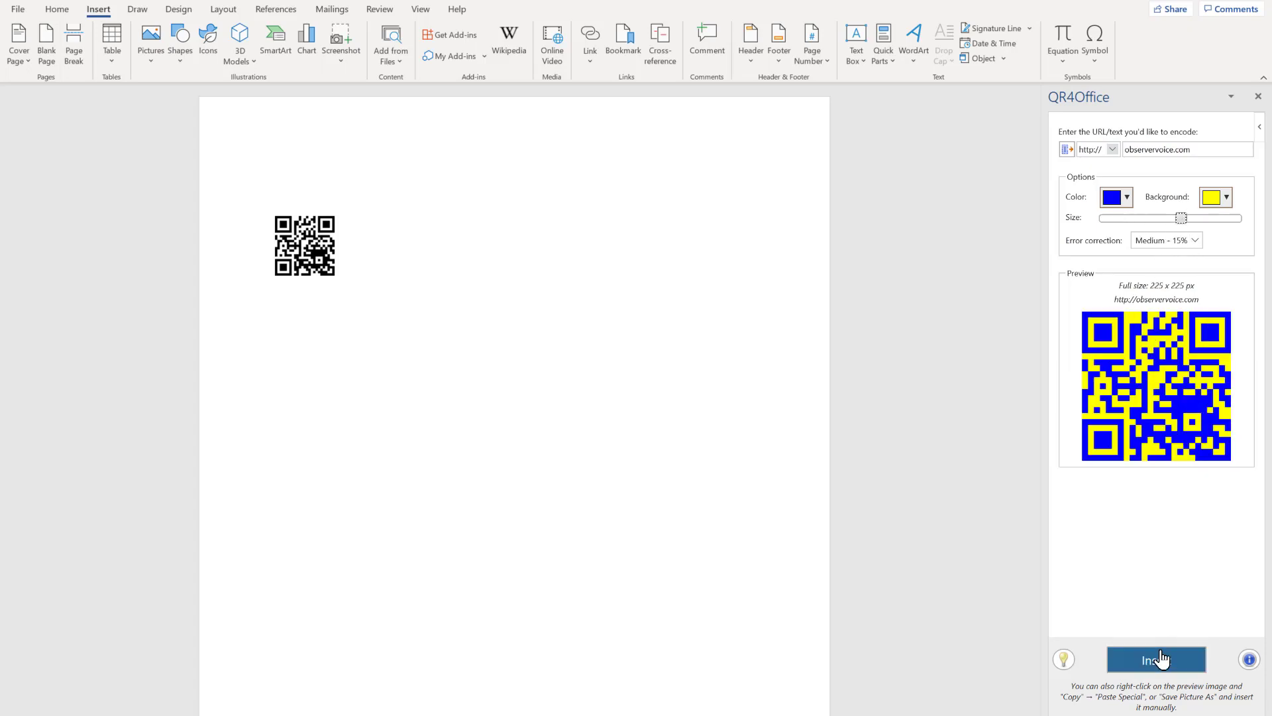
pyautogui.click(1160, 666)
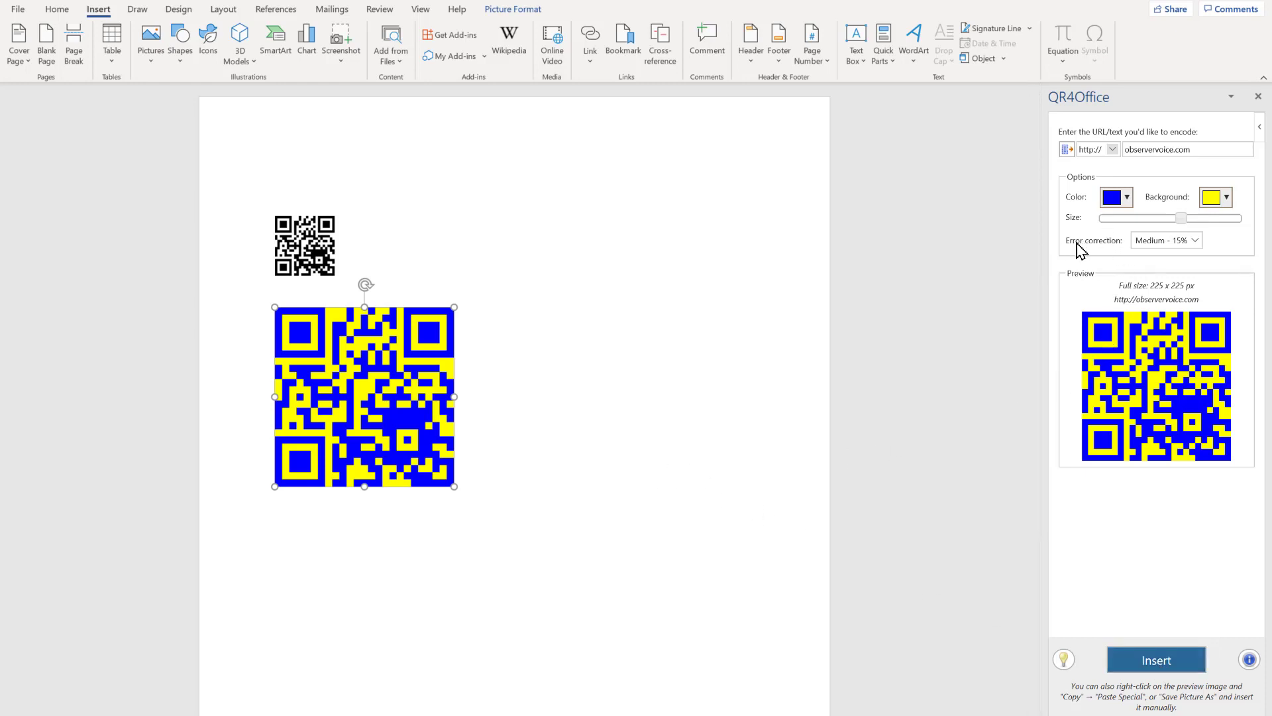
# Switch the encoded content to a mailto: link and replace the web address with the contact's e-mail address.
pyautogui.click(1113, 150)
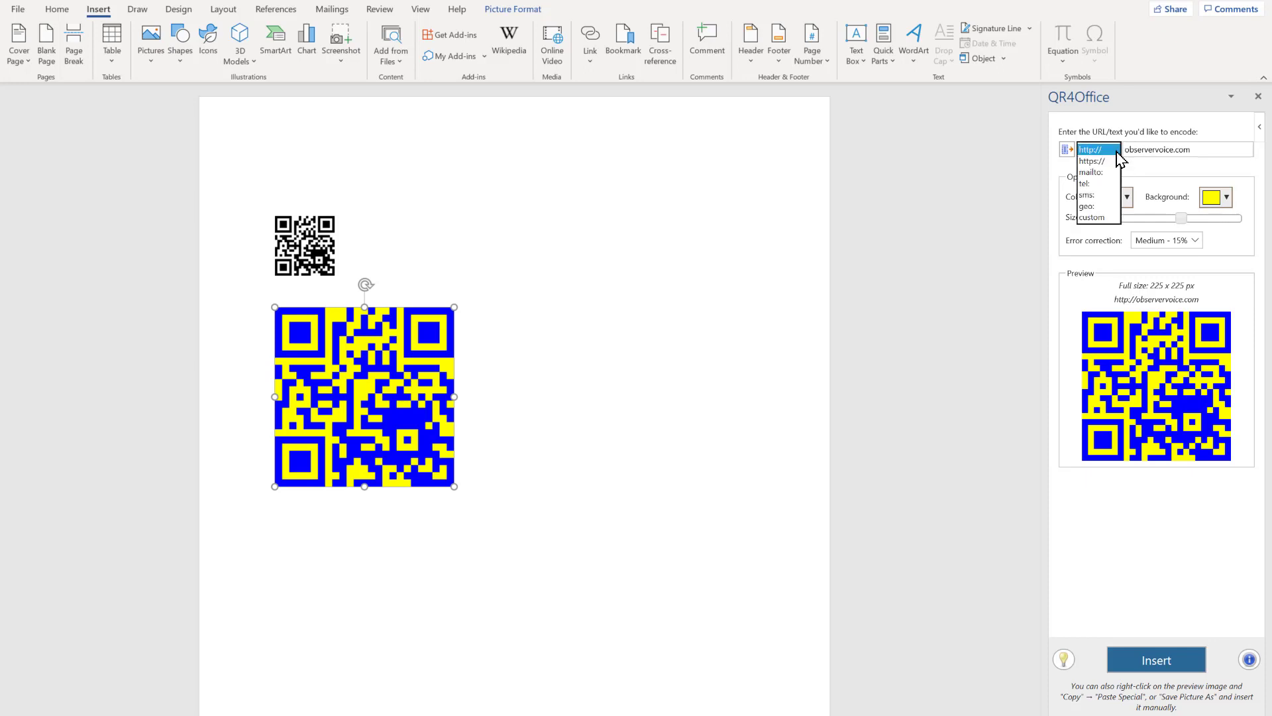
pyautogui.click(1092, 172)
pyautogui.click(1200, 149)
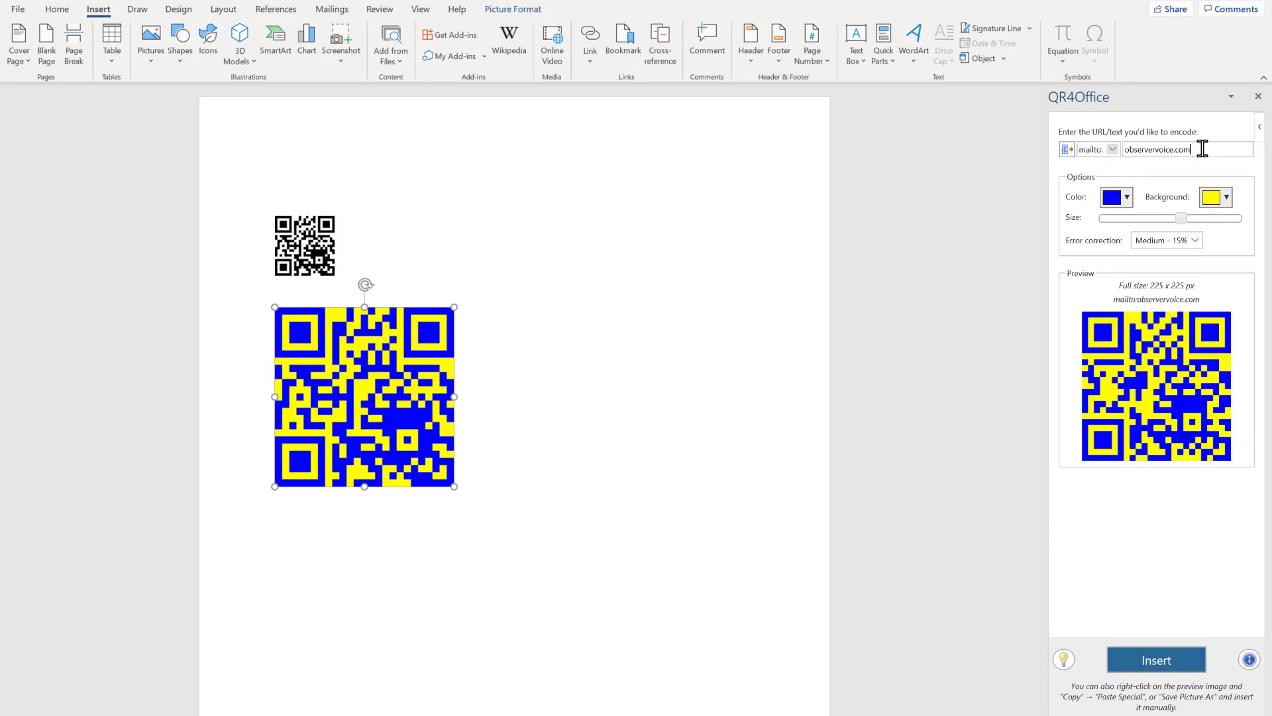
pyautogui.moveTo(1202, 149); pyautogui.dragTo(1120, 158)
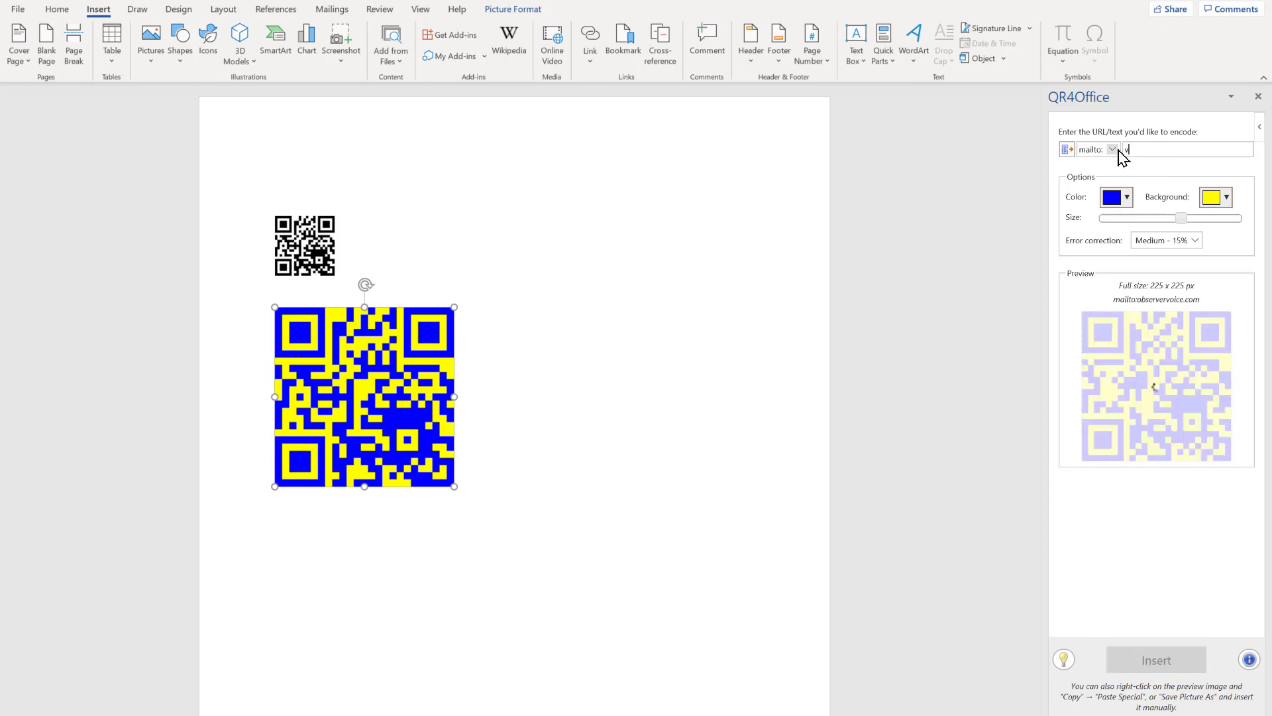
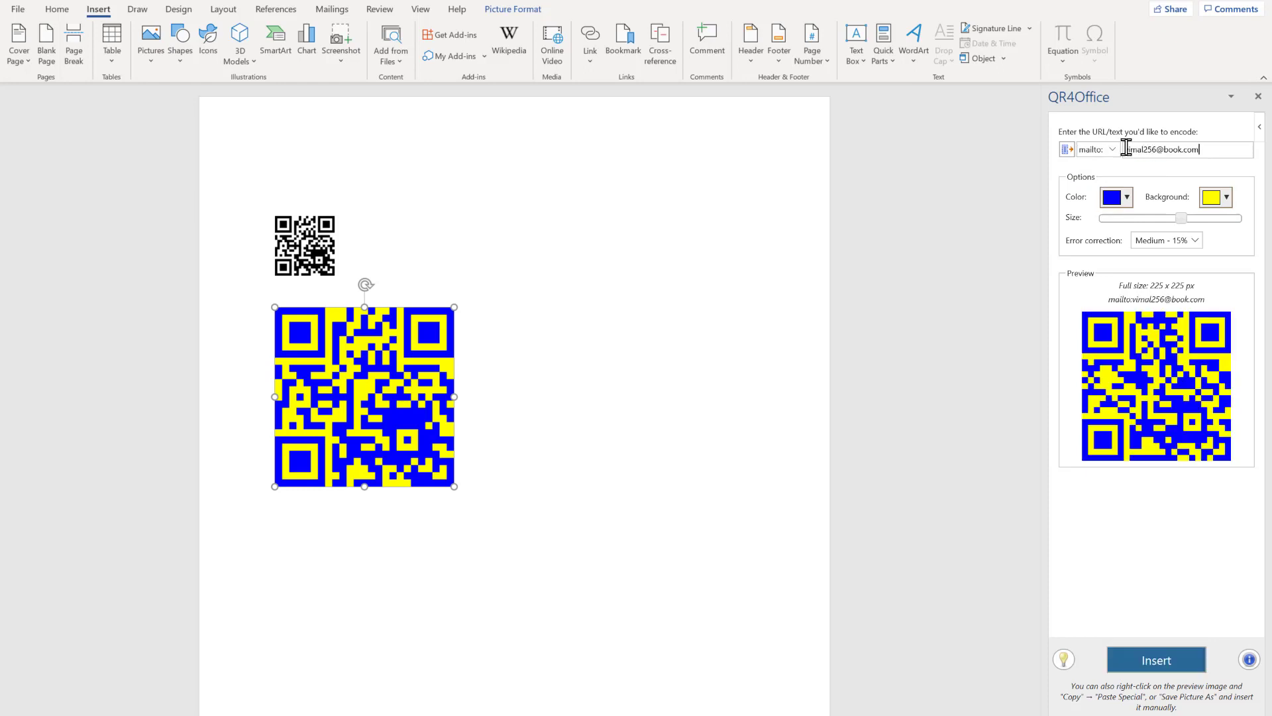
# Insert the mailto: QR code on the line below the large blue and yellow code.
pyautogui.click(538, 487)
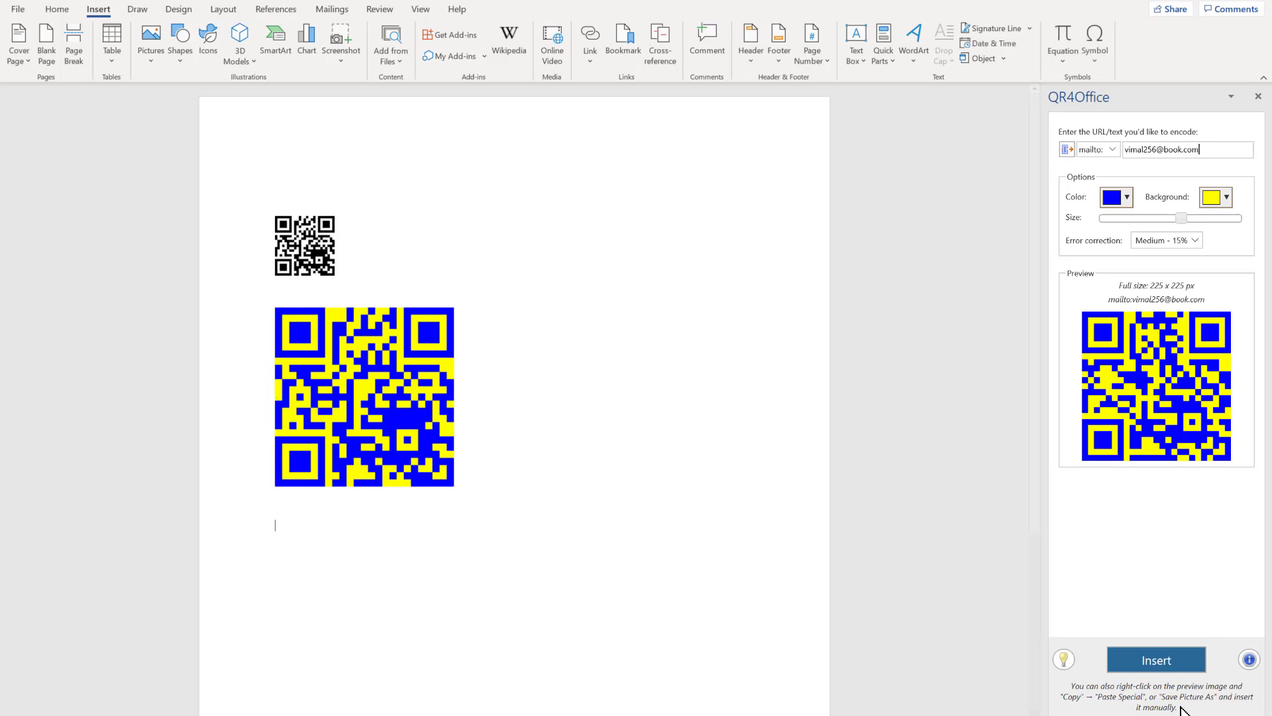
pyautogui.click(1170, 681)
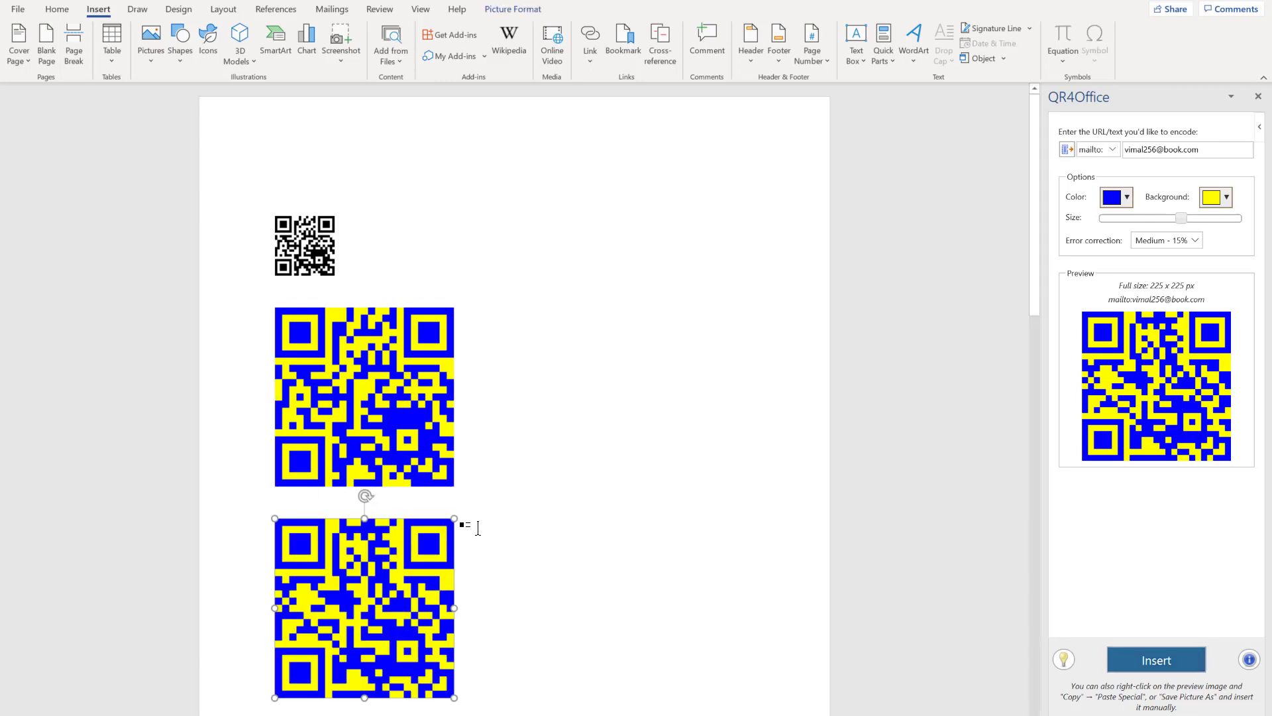
pyautogui.scroll(-1, 480, 529)
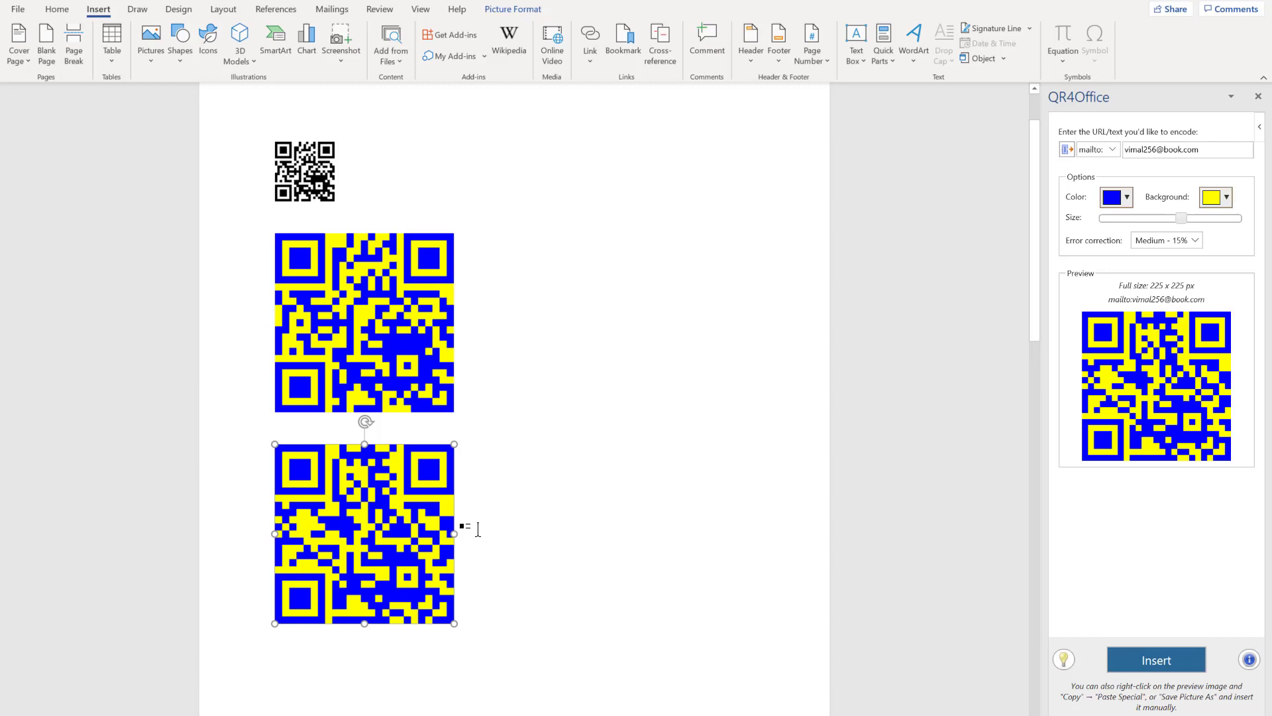